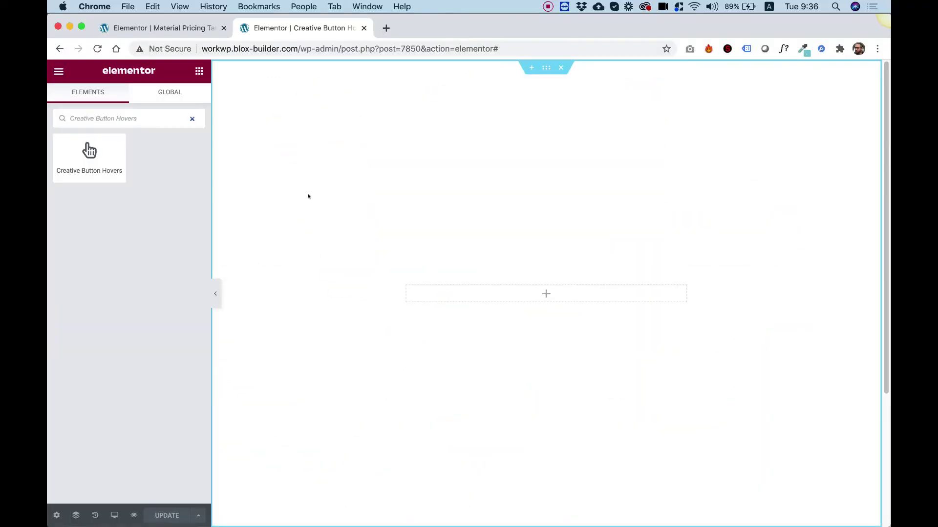
# Drag the Creative Button Hovers widget into the empty section of the page.
pyautogui.moveTo(89, 150); pyautogui.dragTo(493, 289)
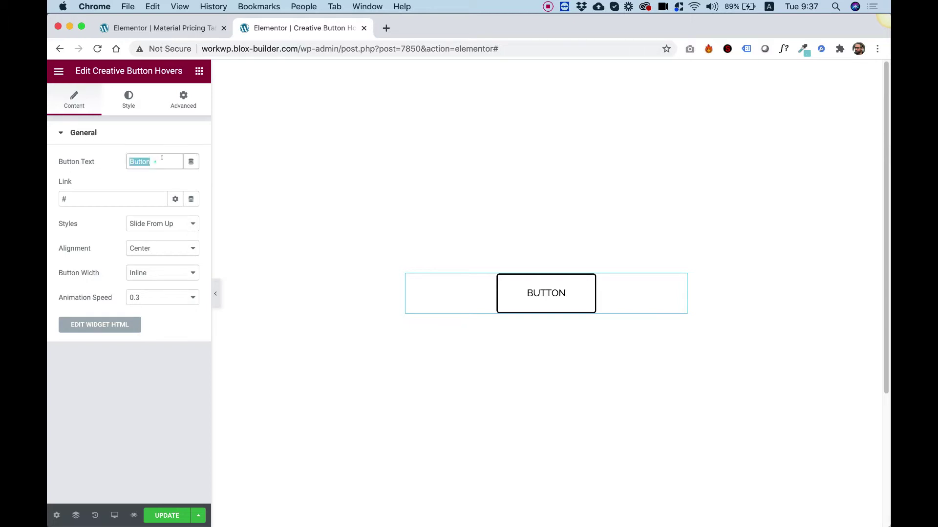
# Replace the Button Text value with 'Learn More'.
pyautogui.write('Learn ')
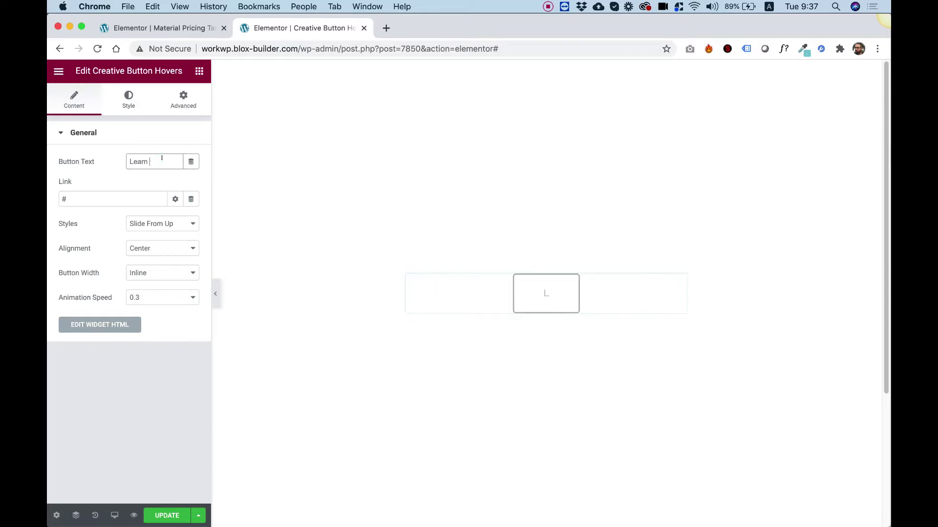
pyautogui.write('Mo')
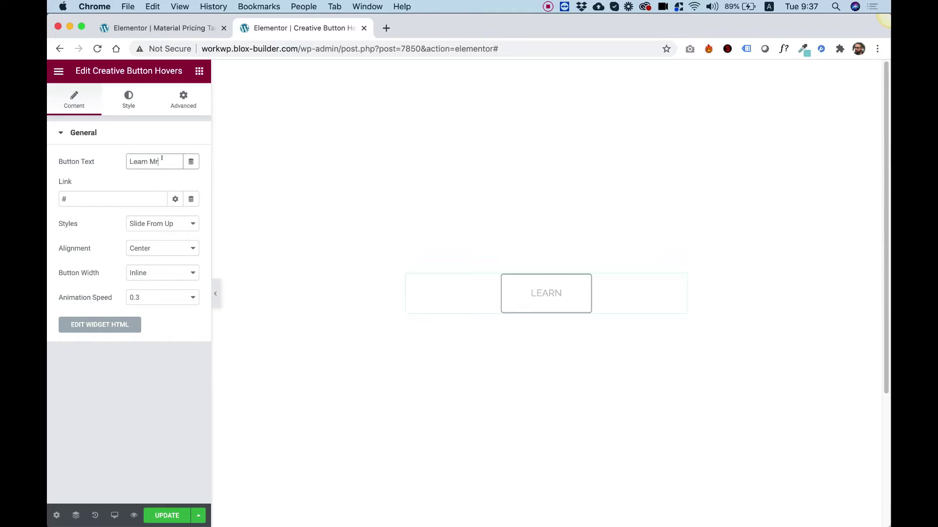
pyautogui.write(' More')
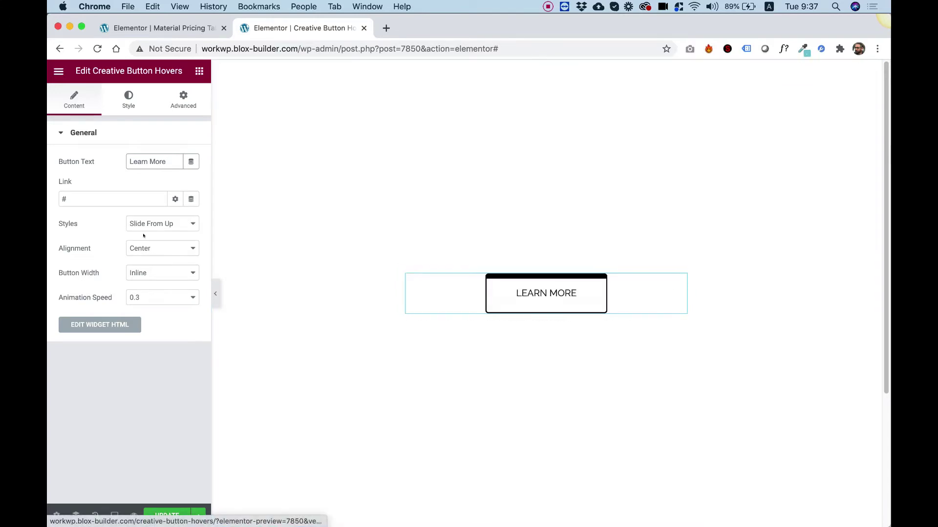
# Try Slide From Bottom and Slide From Left, then set the hover style to Diagonal Slide.
pyautogui.click(145, 223)
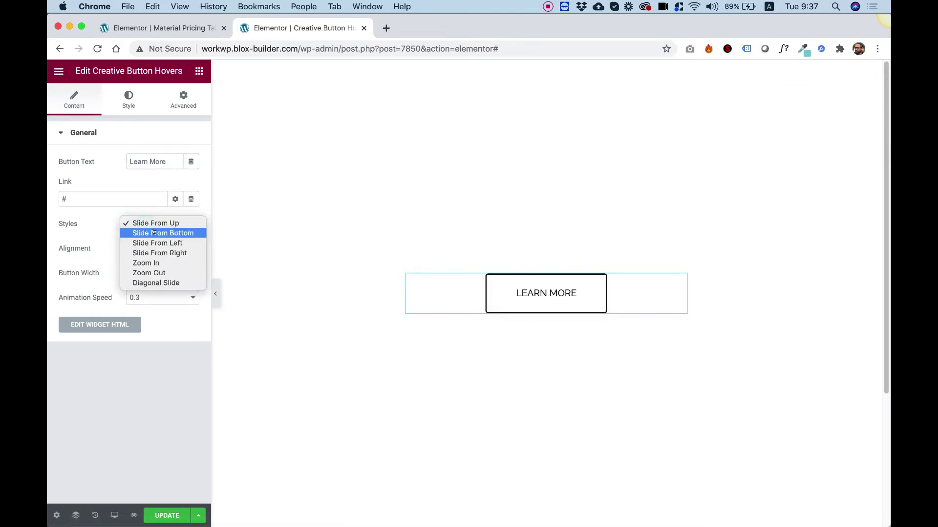
pyautogui.click(144, 232)
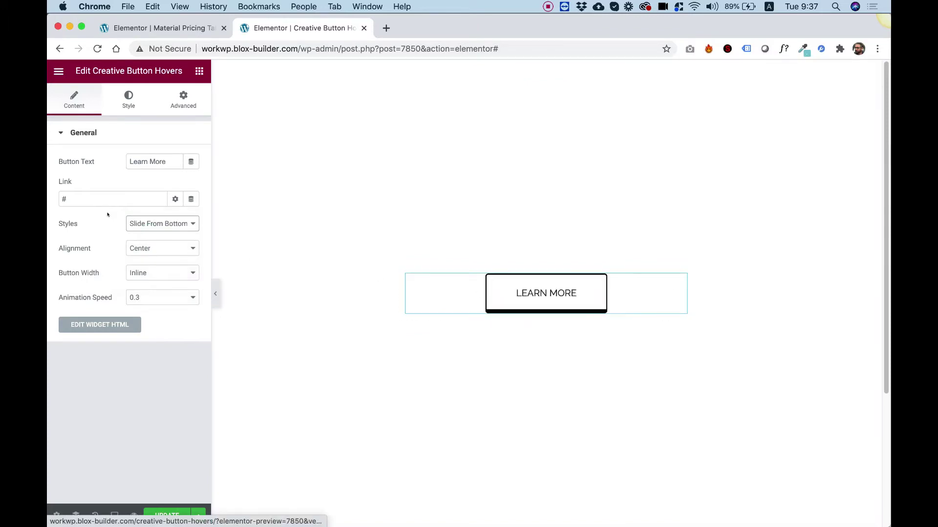
pyautogui.click(146, 224)
pyautogui.click(154, 233)
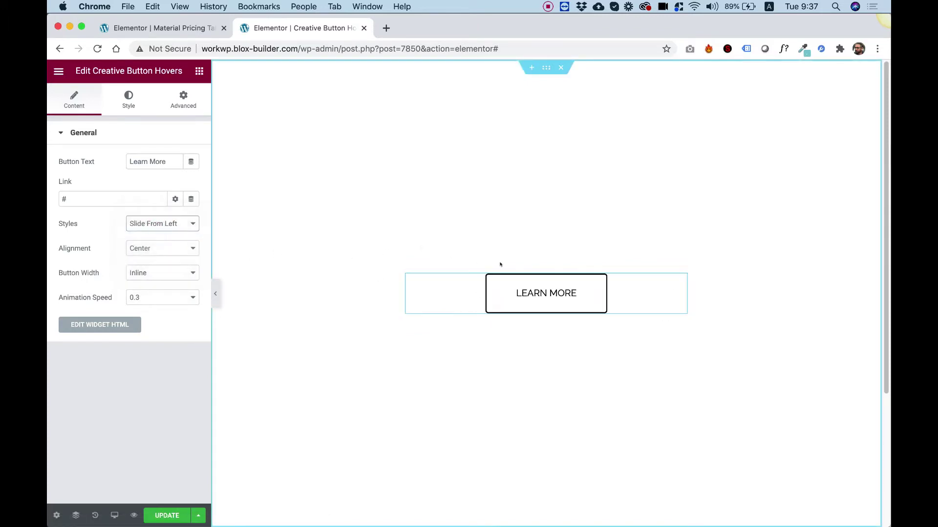
pyautogui.click(173, 223)
pyautogui.click(166, 262)
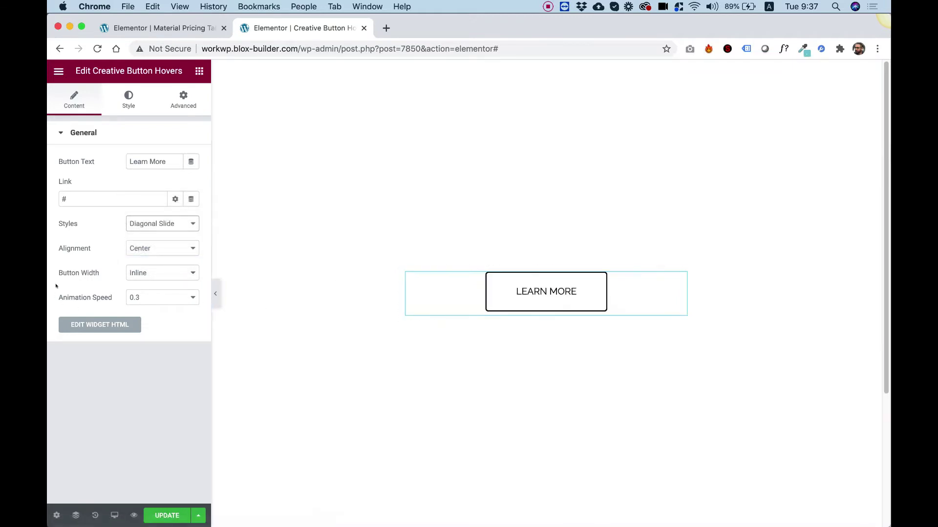
# Try left and right alignment, then keep the button centred.
pyautogui.click(168, 249)
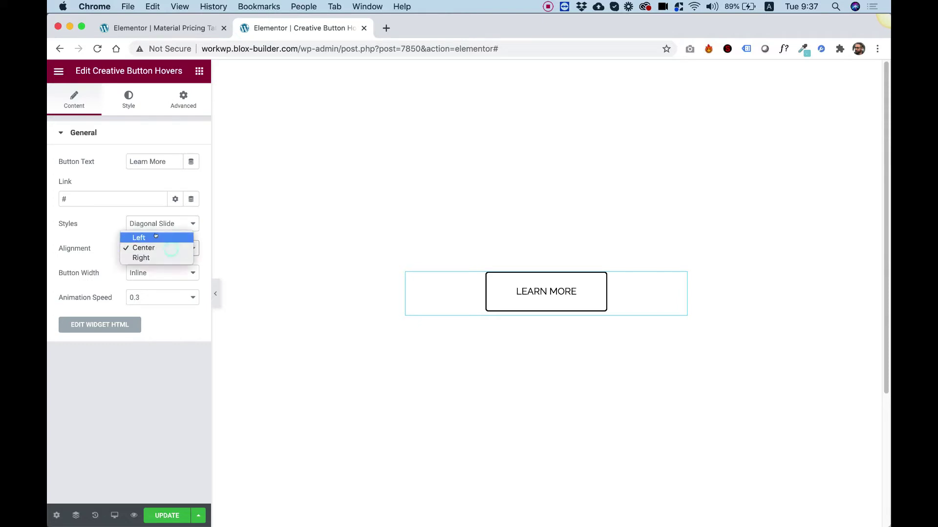
pyautogui.click(160, 235)
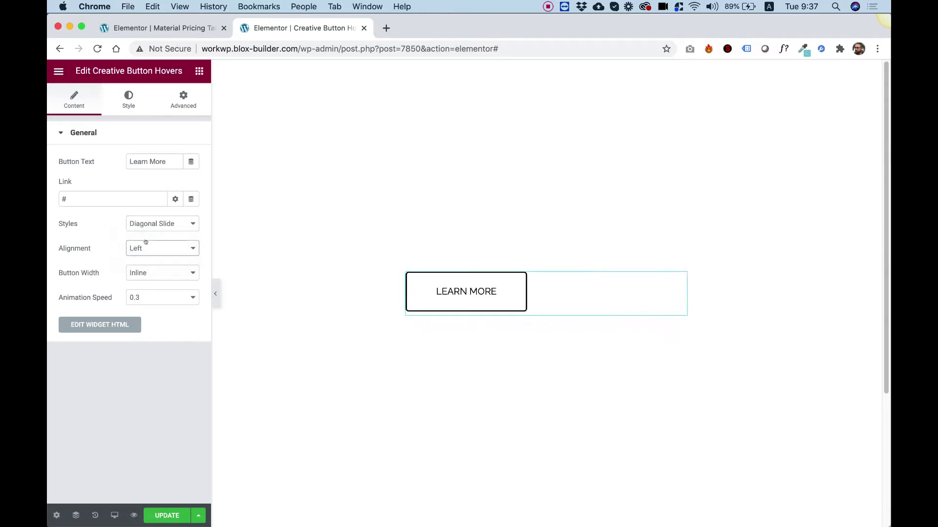
pyautogui.click(149, 248)
pyautogui.click(147, 266)
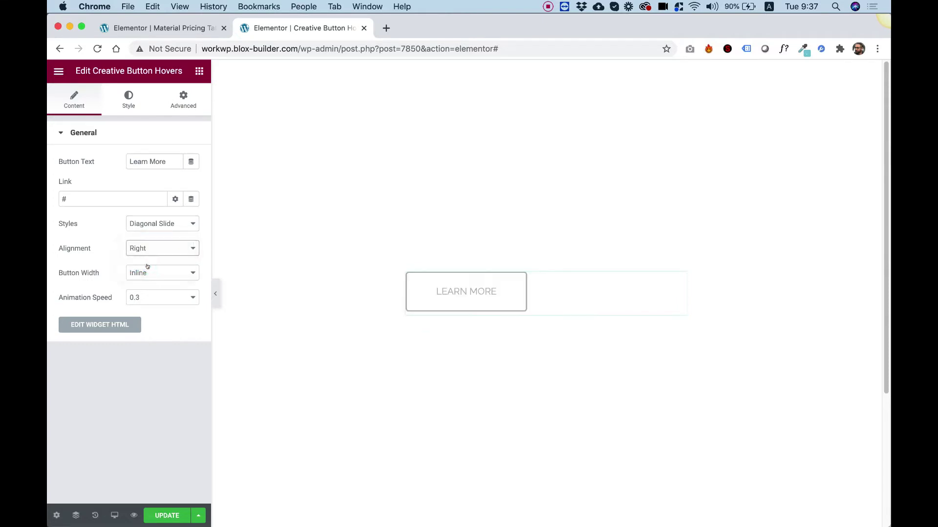
pyautogui.click(148, 252)
pyautogui.click(146, 246)
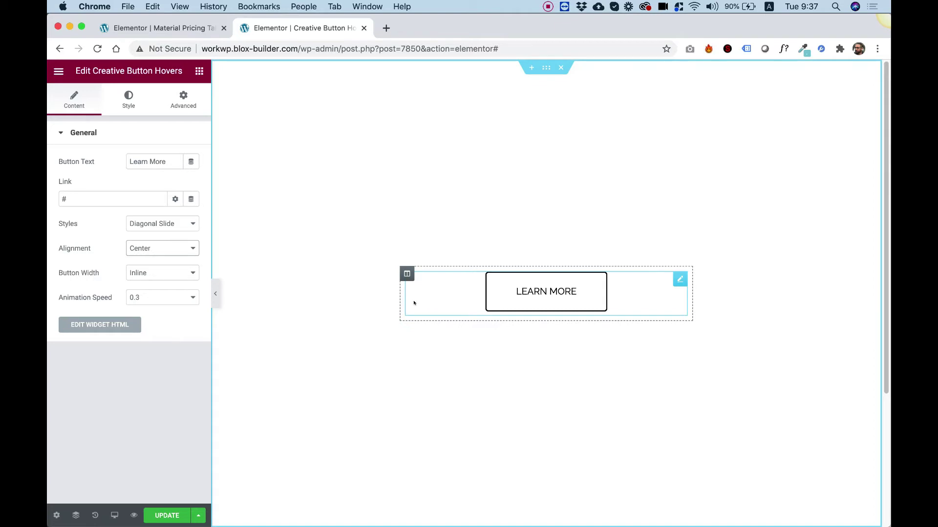
# Set Button Width to Full and Animation Speed to 0.5.
pyautogui.click(134, 275)
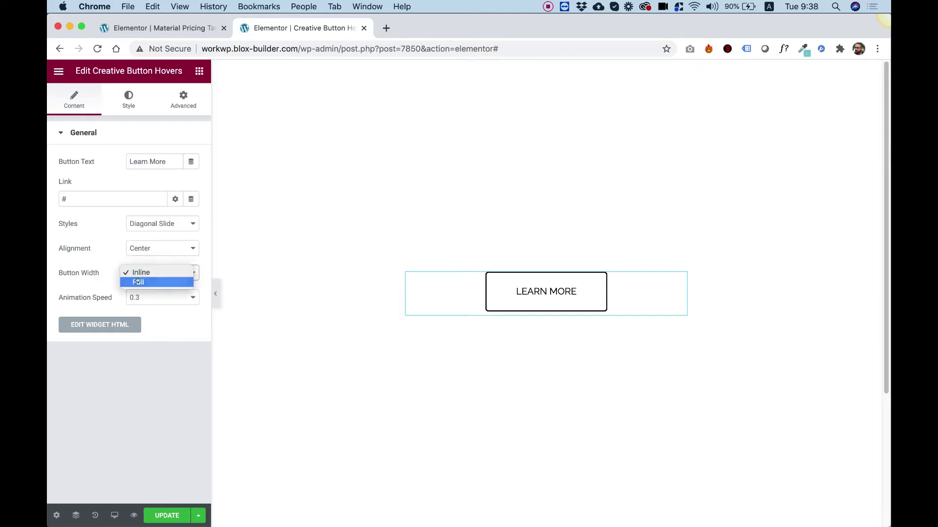
pyautogui.click(133, 281)
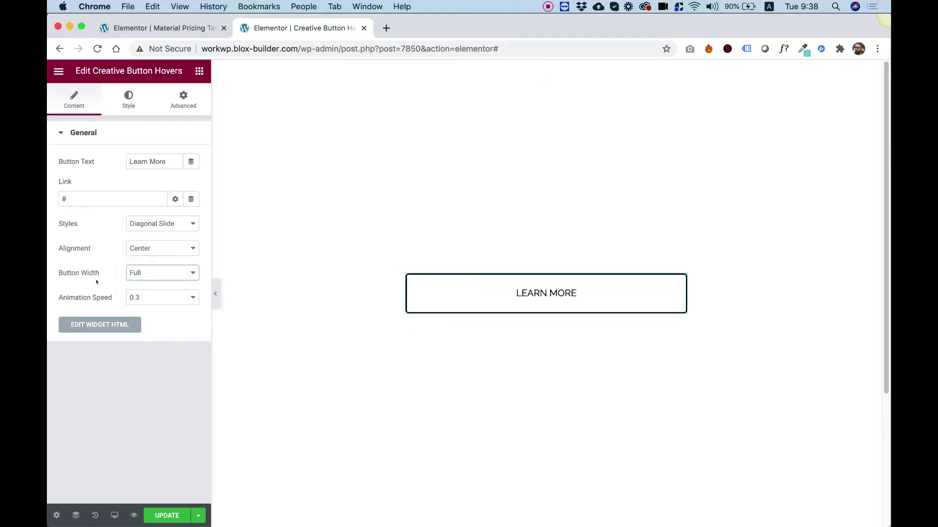
pyautogui.click(131, 296)
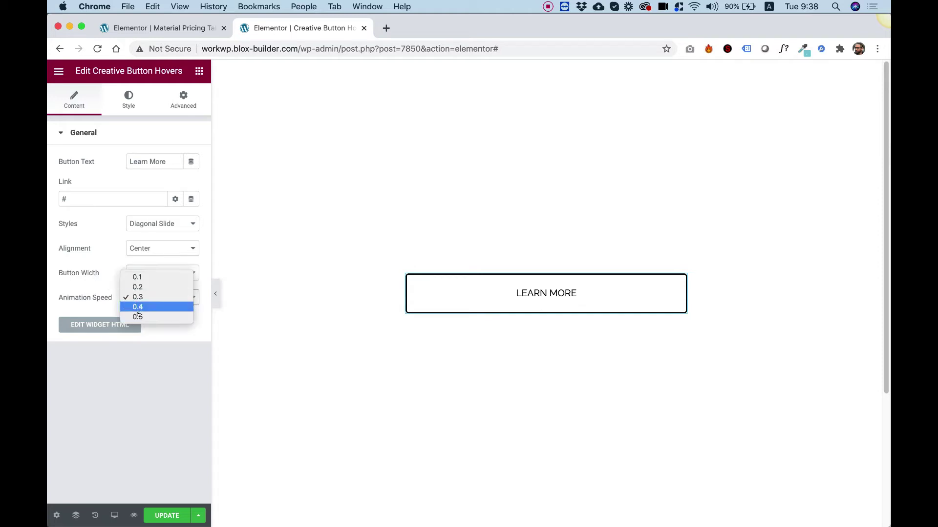
pyautogui.click(135, 316)
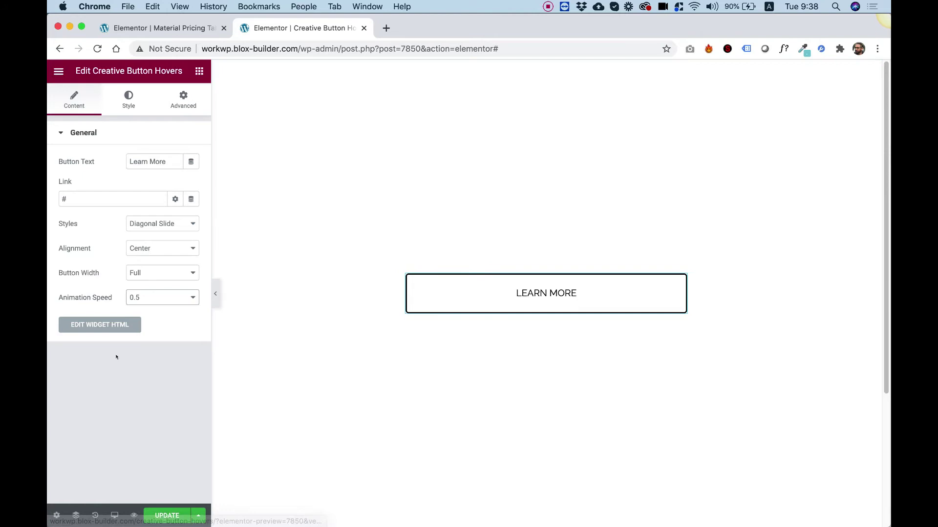
# In the Style tab, try a grey button background, then make the hover background red #FF0000.
pyautogui.click(127, 96)
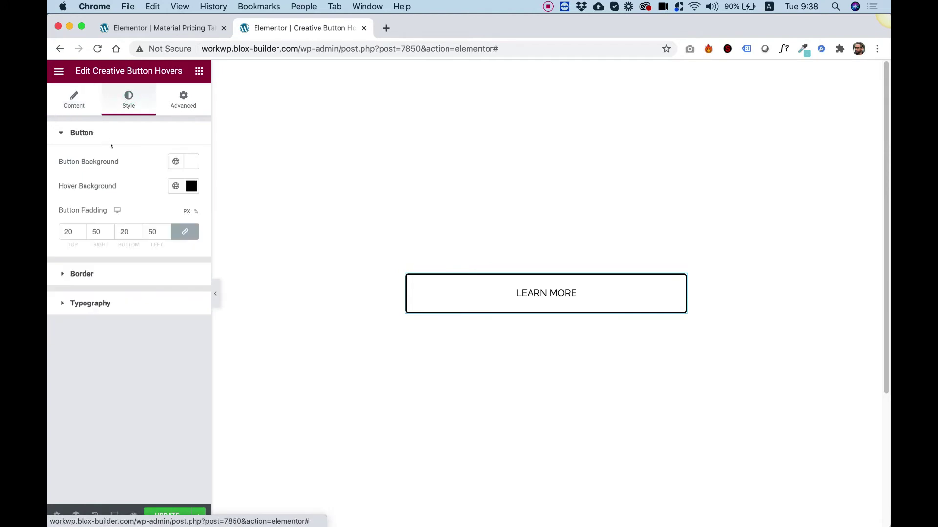
pyautogui.click(191, 162)
pyautogui.moveTo(163, 240)
pyautogui.mouseDown()
pyautogui.moveTo(120, 238)
pyautogui.moveTo(110, 192)
pyautogui.mouseUp()
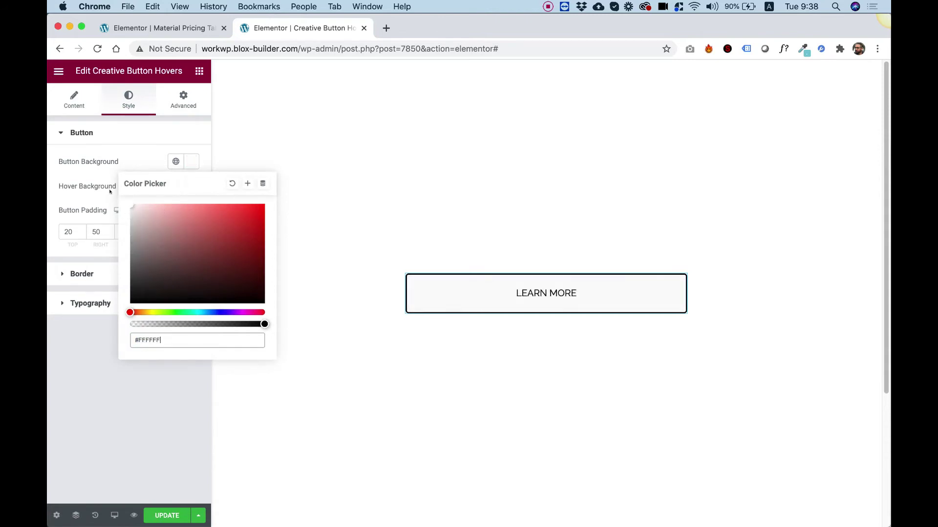
pyautogui.click(110, 191)
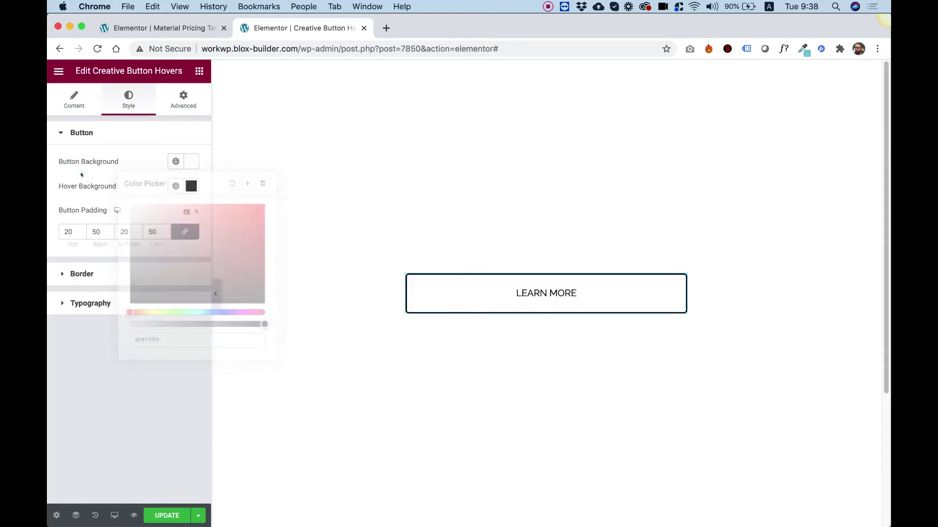
pyautogui.click(191, 186)
pyautogui.write('#FF0000')
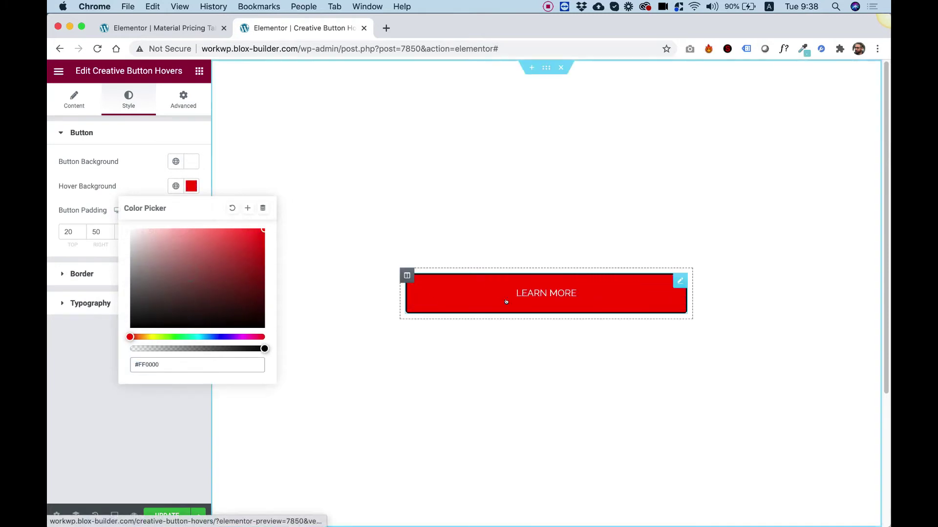
pyautogui.click(128, 175)
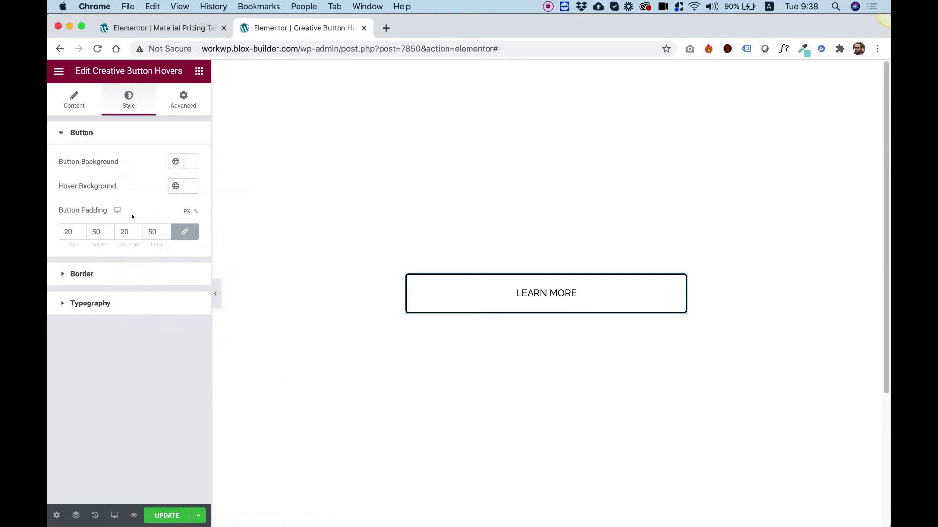
# Unlink padding and set top and bottom to 30, then reapply the red hover background.
pyautogui.click(184, 232)
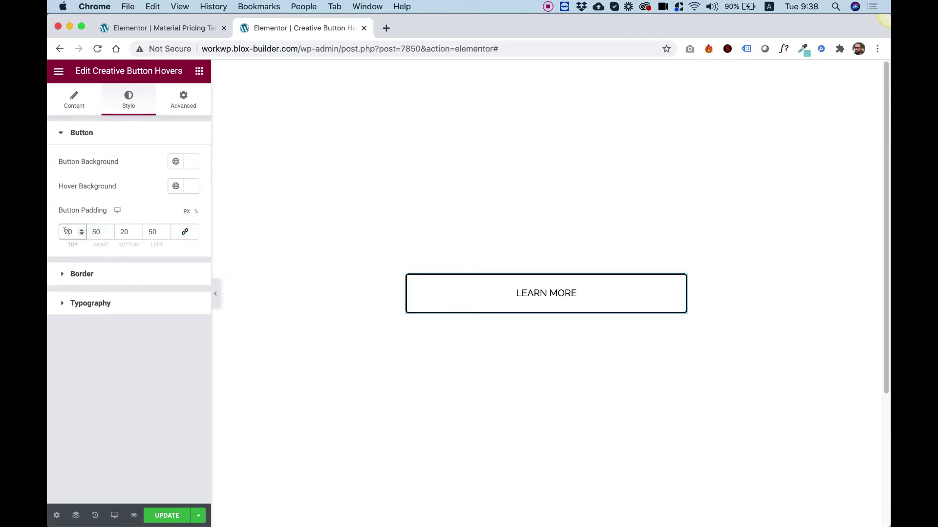
pyautogui.write('3')
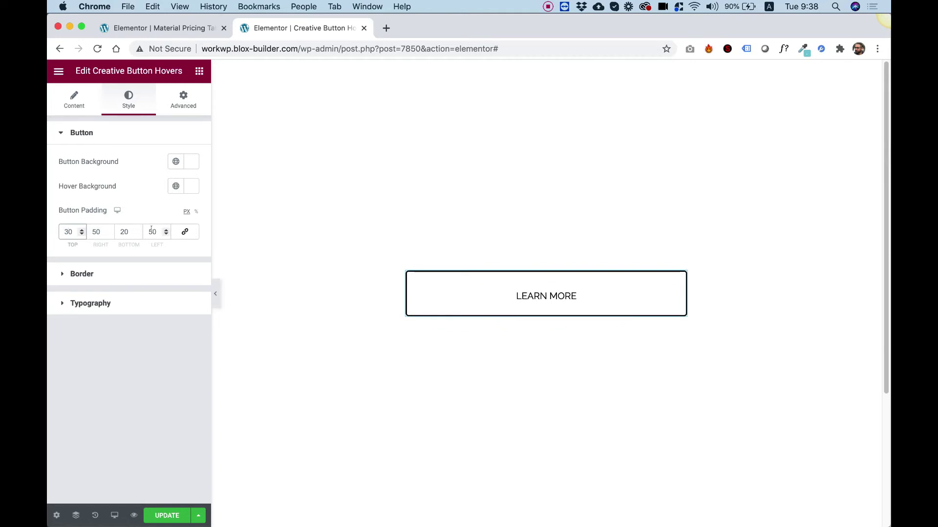
pyautogui.write('3')
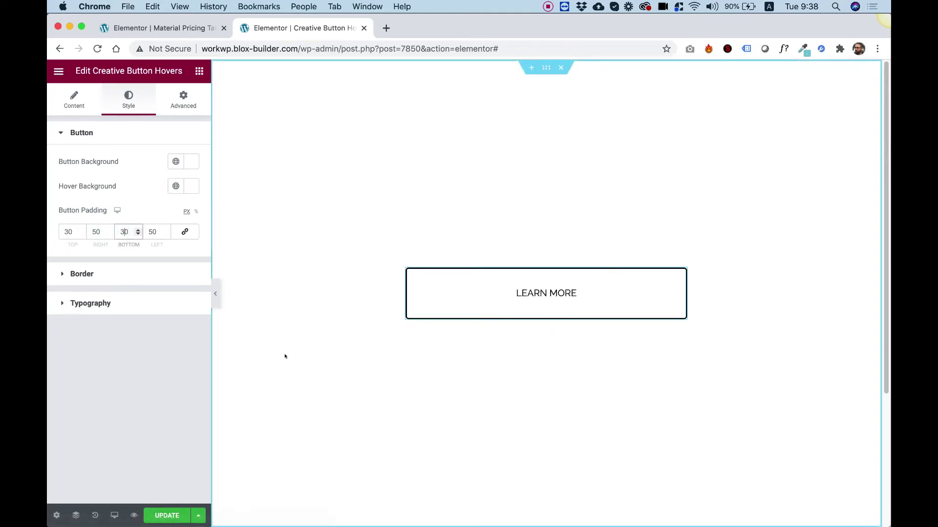
pyautogui.click(191, 186)
pyautogui.write('#EC3A3A')
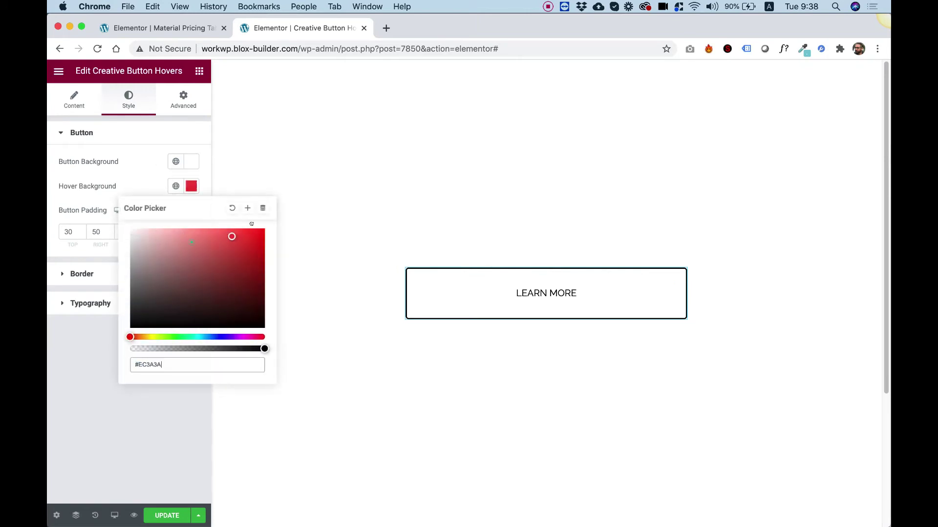
pyautogui.click(156, 186)
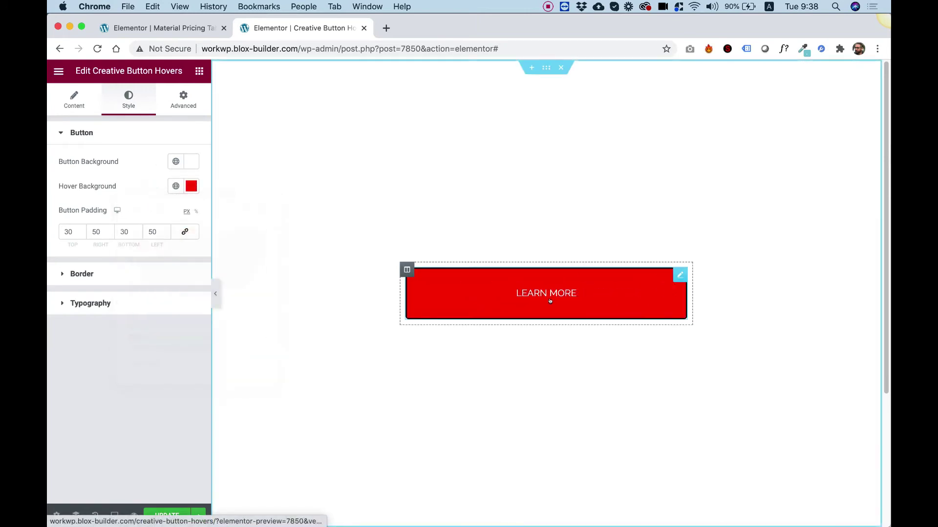
# Set the border width to 4 on every side and the hover border colour to red #FF0000.
pyautogui.click(94, 272)
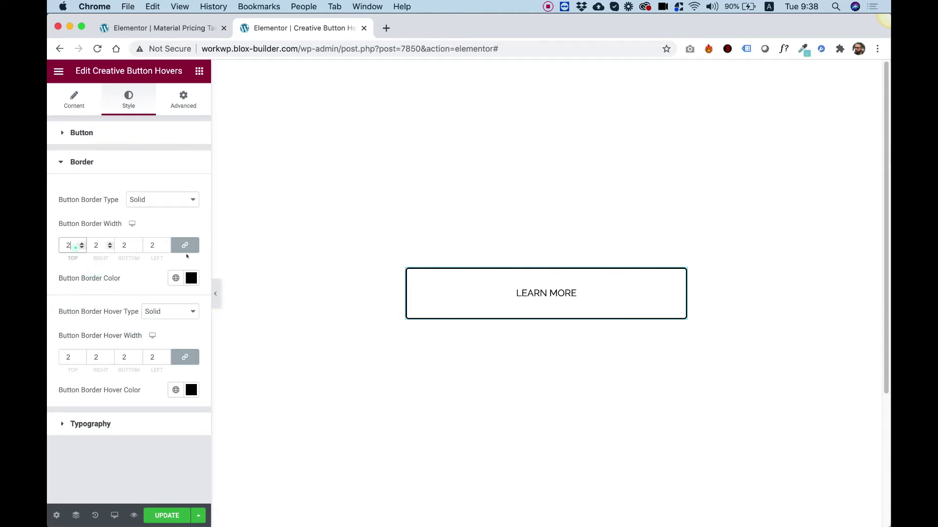
pyautogui.press('Up')
pyautogui.press('Up')
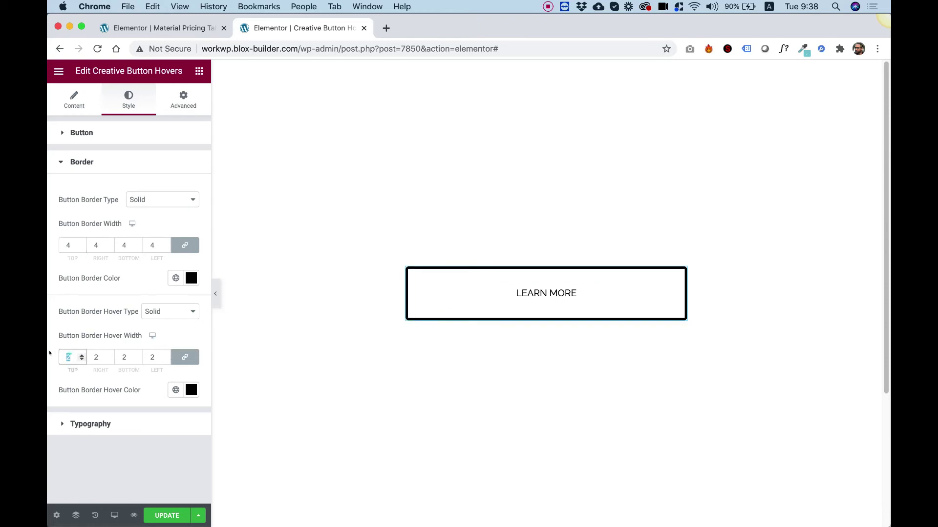
pyautogui.click(191, 390)
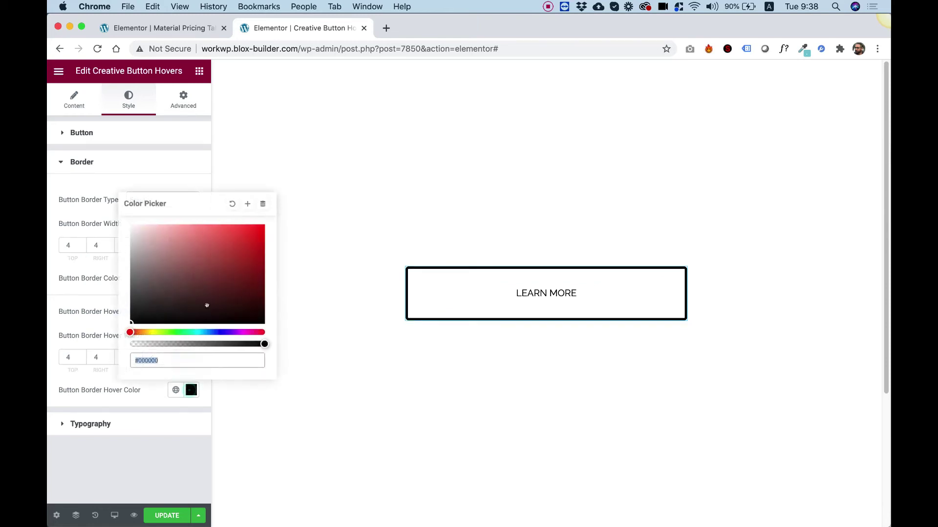
pyautogui.click(190, 167)
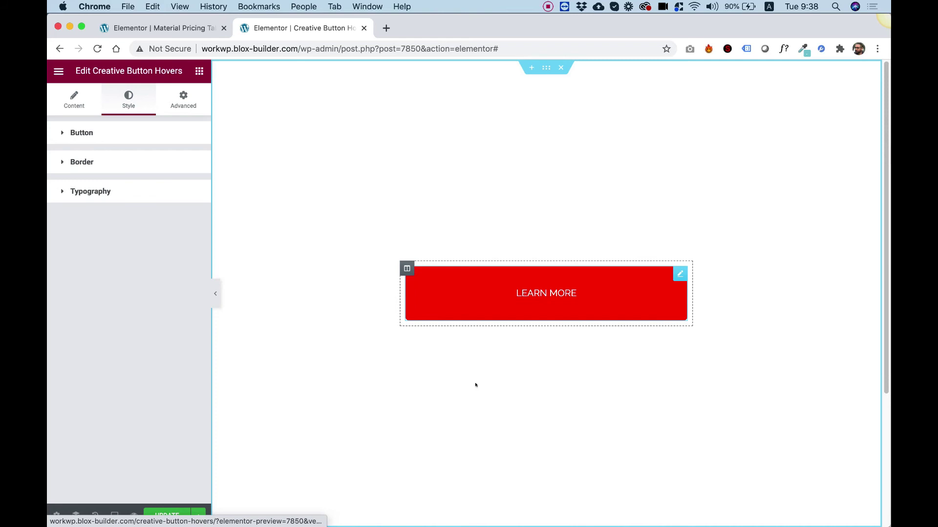
# Enlarge the LEARN MORE text and set its letter spacing to 3.3.
pyautogui.click(88, 192)
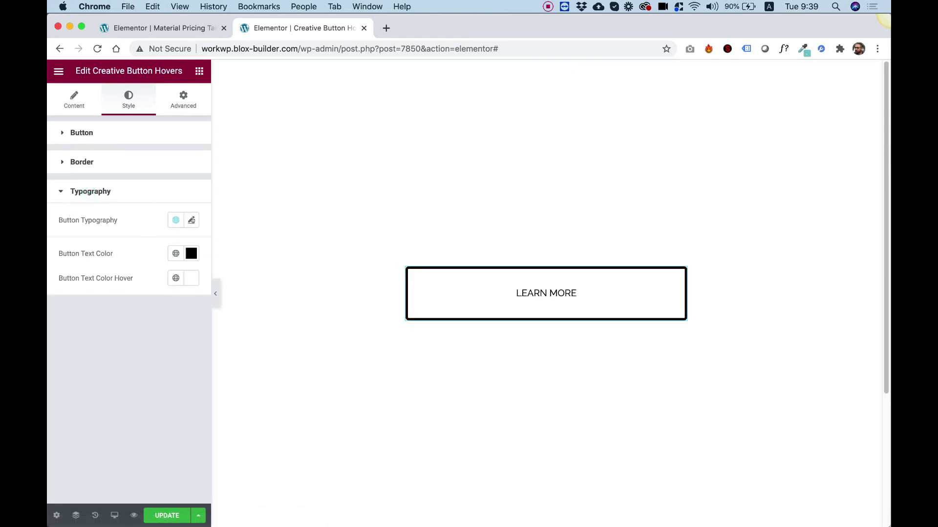
pyautogui.click(192, 220)
pyautogui.moveTo(66, 320); pyautogui.dragTo(81, 322)
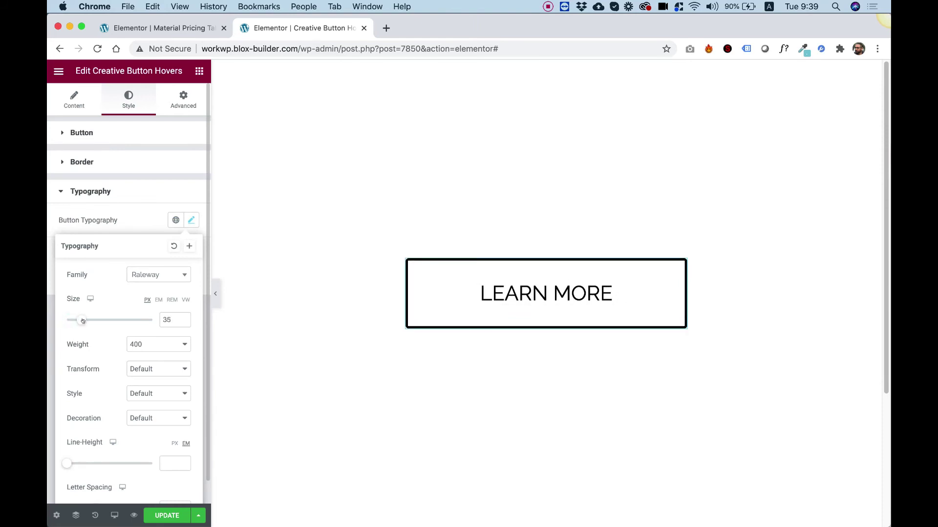
pyautogui.click(140, 277)
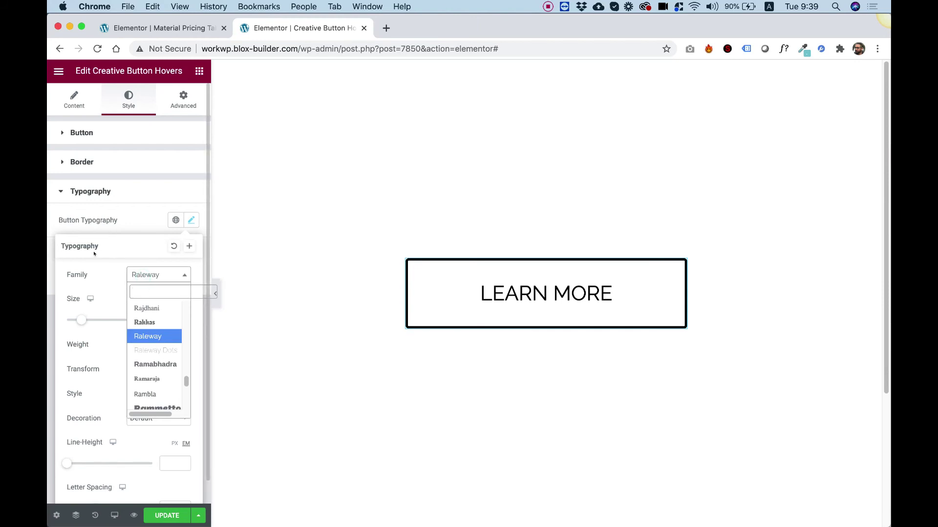
pyautogui.scroll(-1, 97, 467)
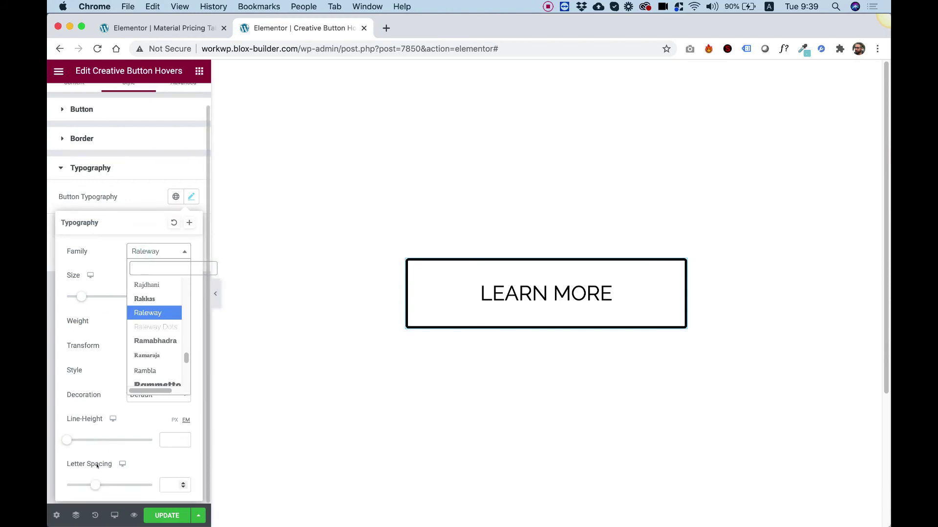
pyautogui.moveTo(95, 484); pyautogui.dragTo(114, 489)
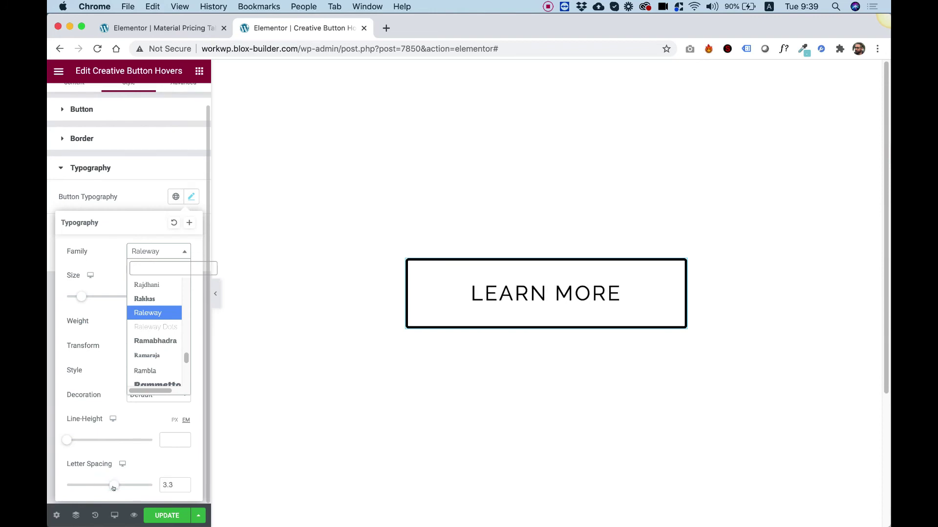
pyautogui.click(133, 188)
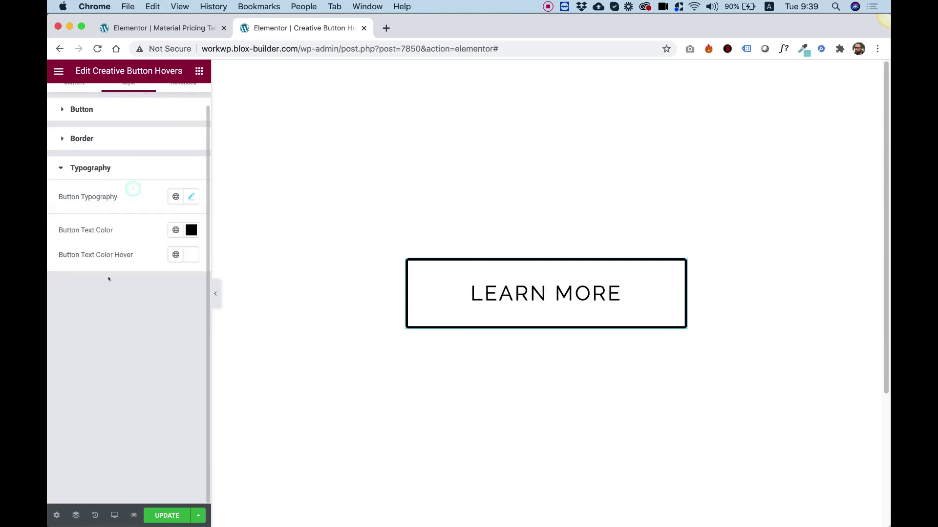
# Set the button text colour to red.
pyautogui.click(187, 230)
pyautogui.click(264, 273)
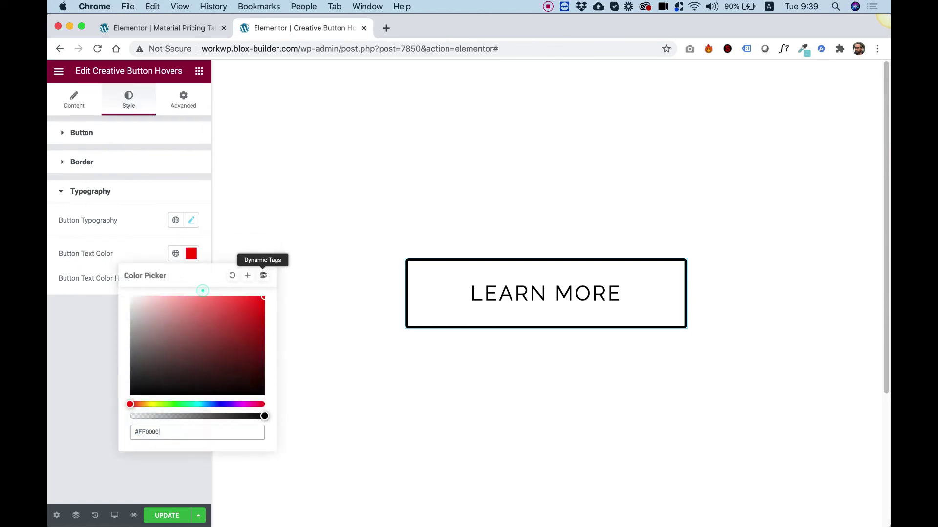
pyautogui.click(125, 241)
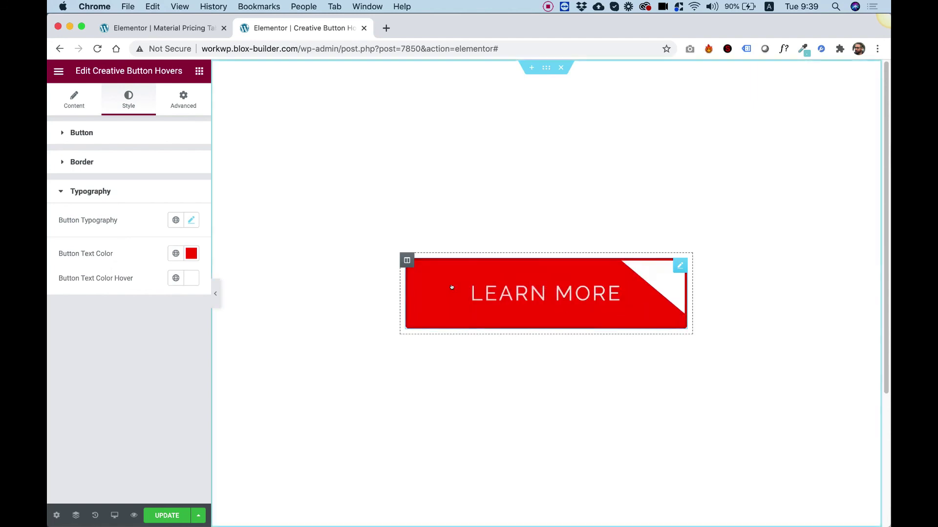